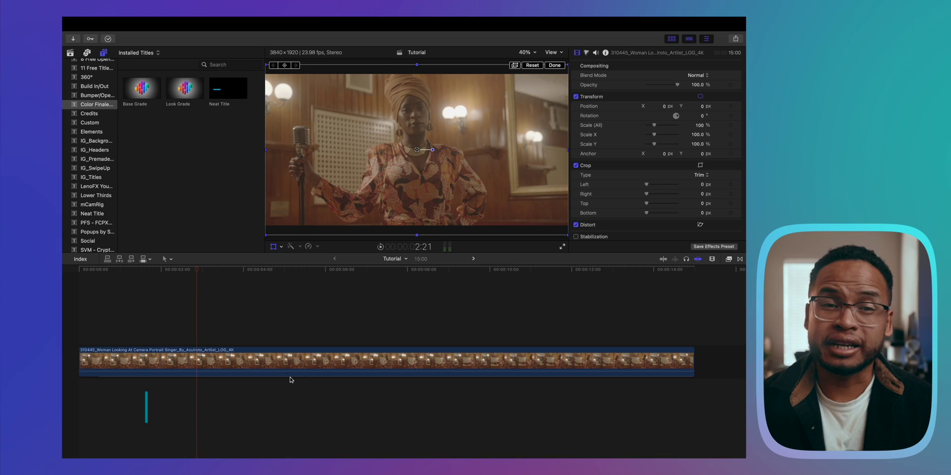
Step: Option-drag the singer clip upward to stack a duplicate copy directly above the original
key("alt")
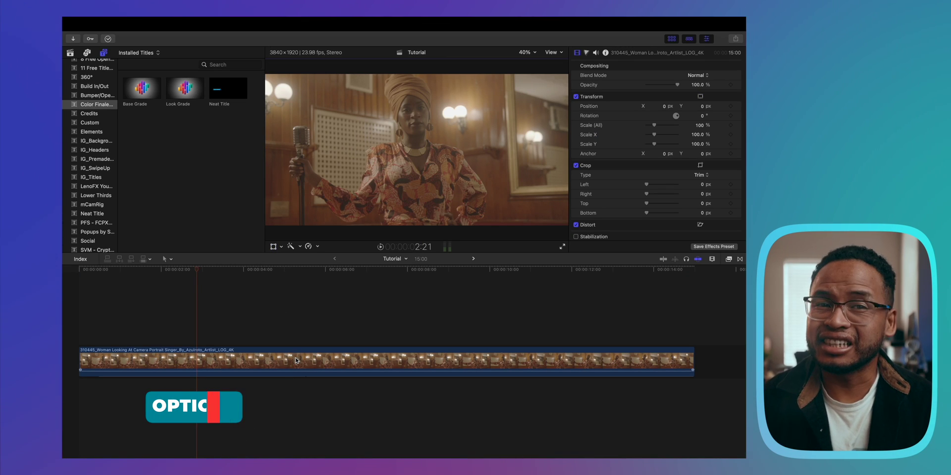
left_click(296, 360, "alt")
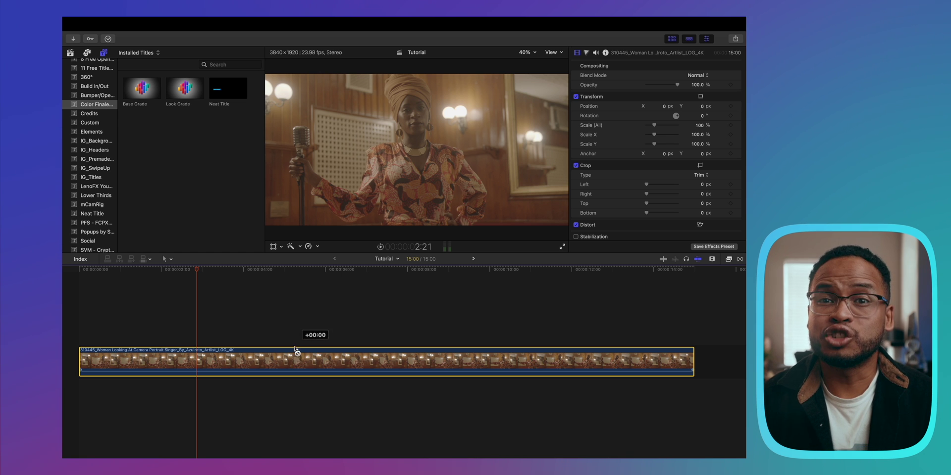
left_click_drag(296, 350, 294, 325)
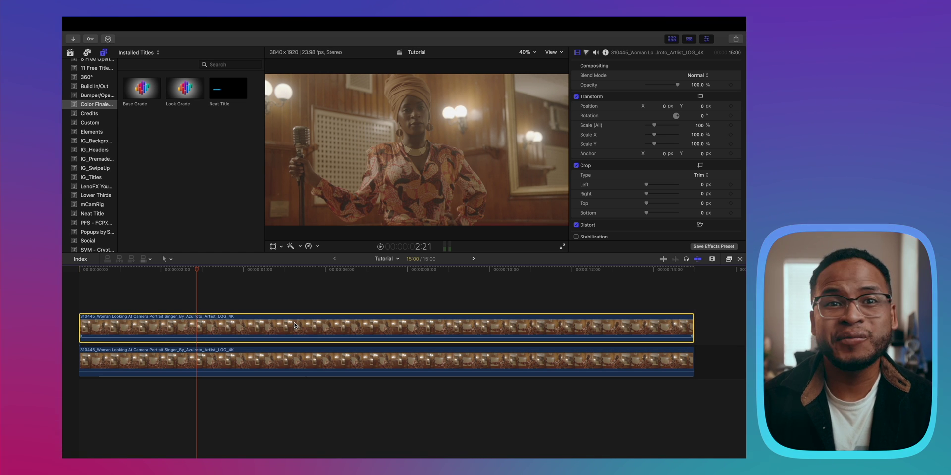
left_click(335, 349)
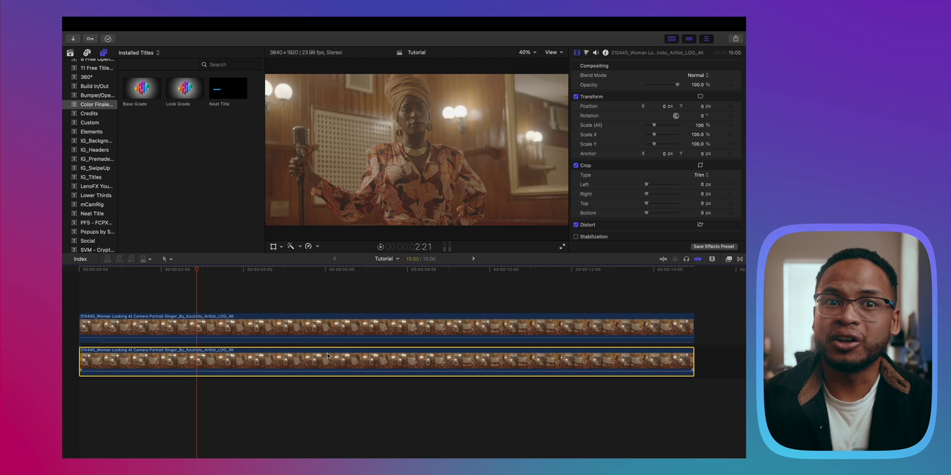
left_click(334, 329)
left_click(697, 75)
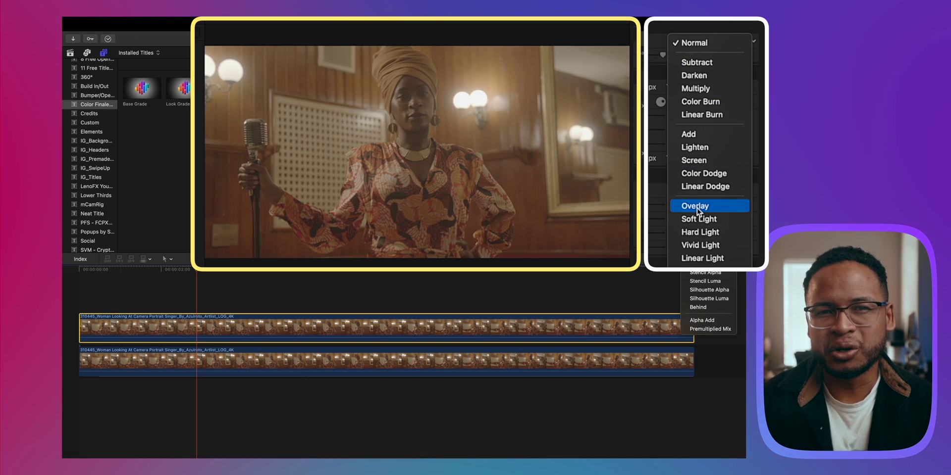
Step: Blend the upper singer clip in Overlay mode and test lowering and raising its opacity
left_click(697, 207)
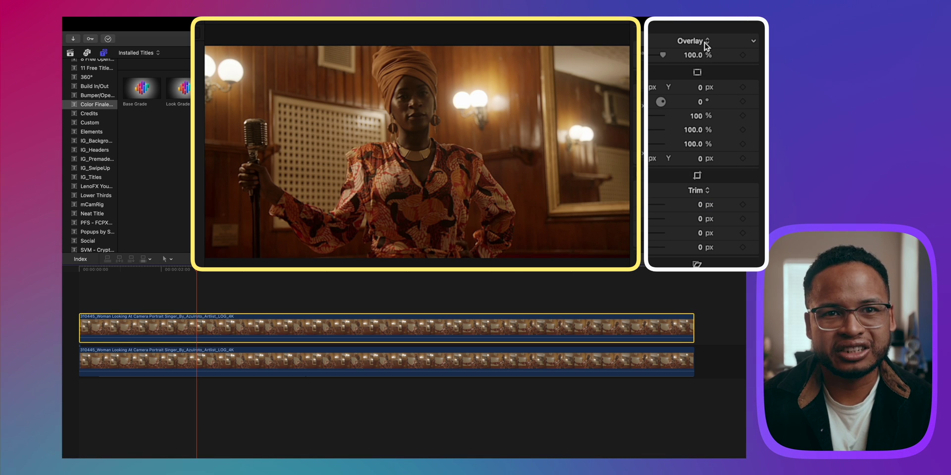
left_click_drag(702, 88, 690, 88)
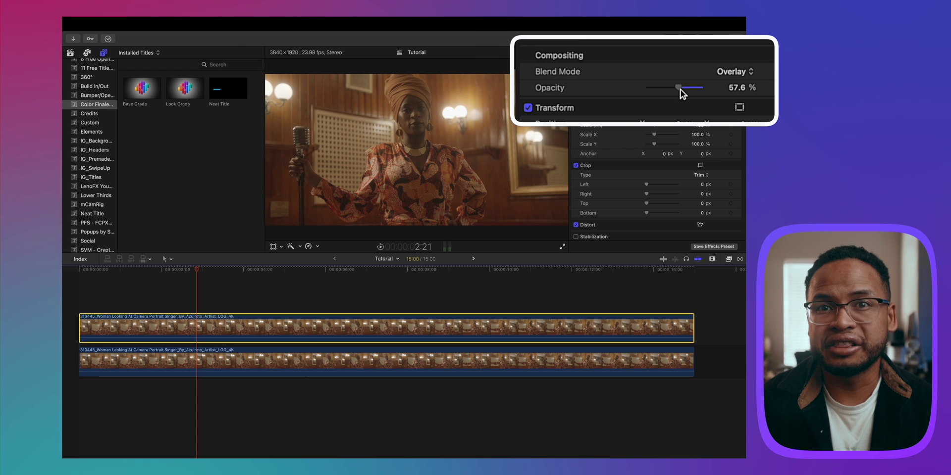
left_click_drag(675, 95, 693, 94)
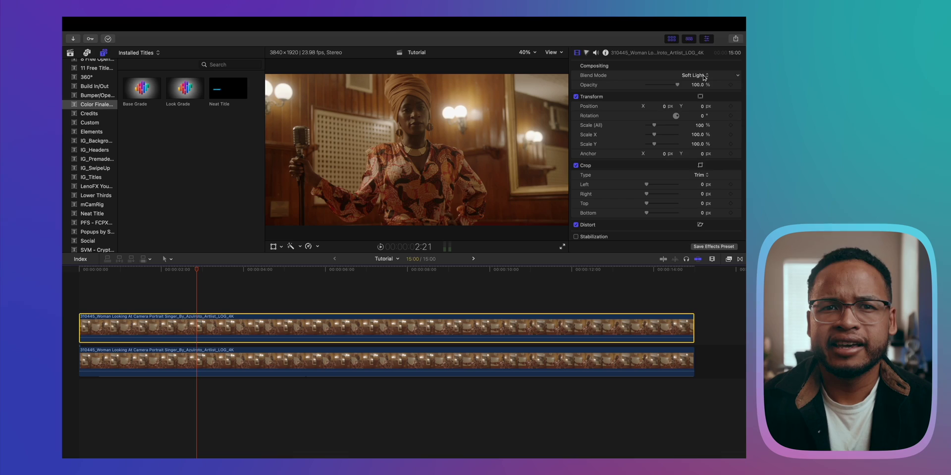
left_click(696, 75)
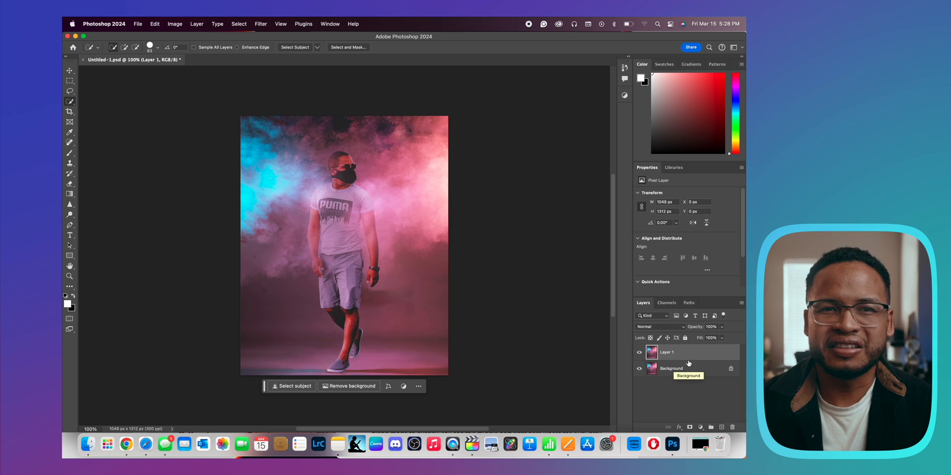
Step: Show the blend mode choices for Layer 1 in Photoshop's Layers panel
left_click(659, 327)
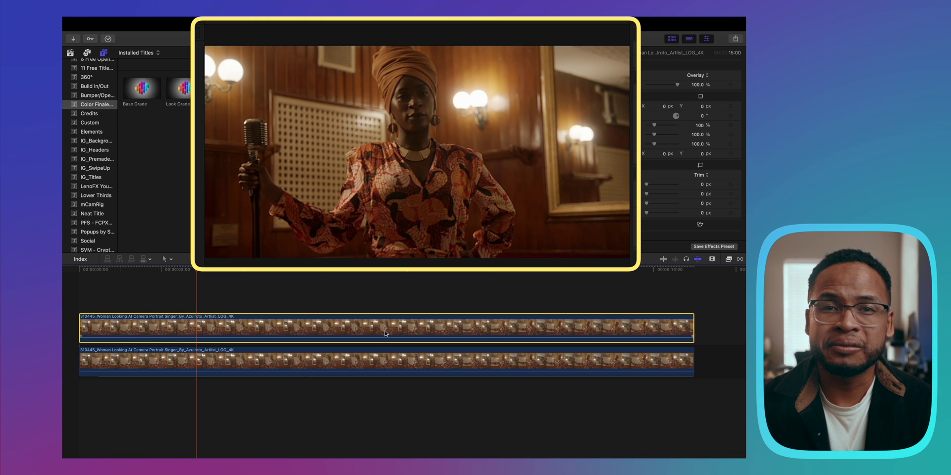
Step: Toggle the top clip off with V to compare, nudge its opacity up, then switch it to Soft Light
key("v")
key("v")
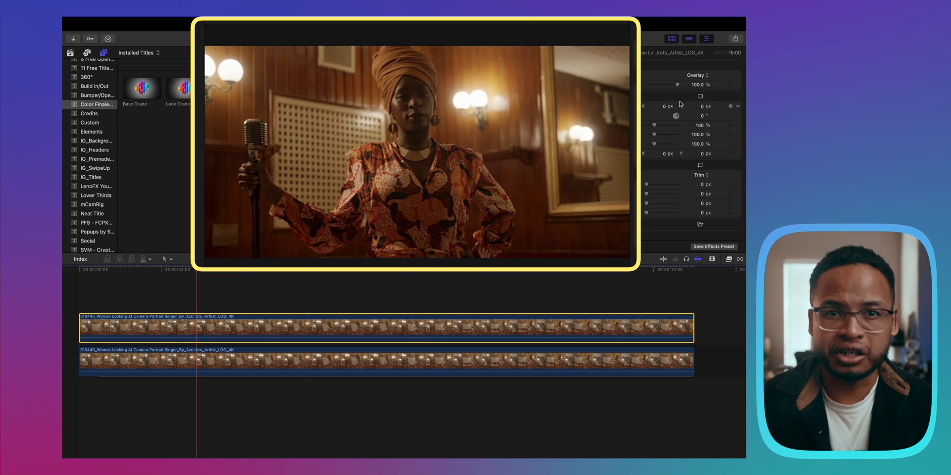
left_click_drag(661, 93, 677, 94)
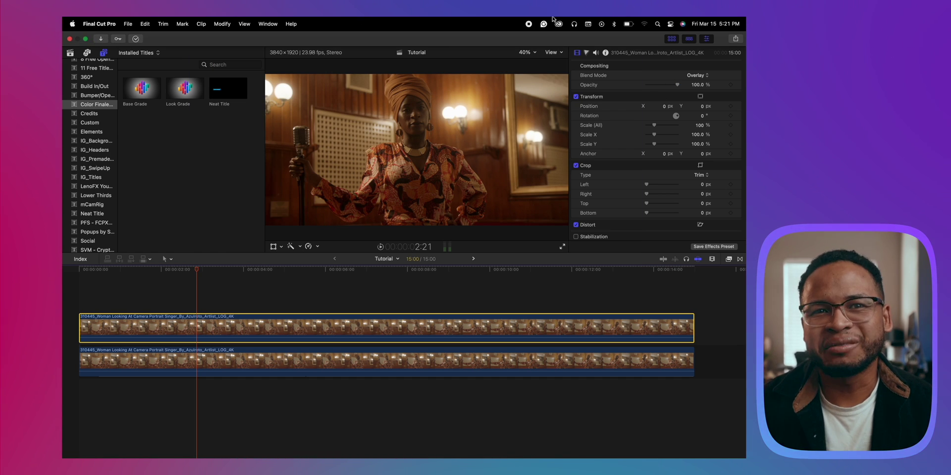
left_click(705, 77)
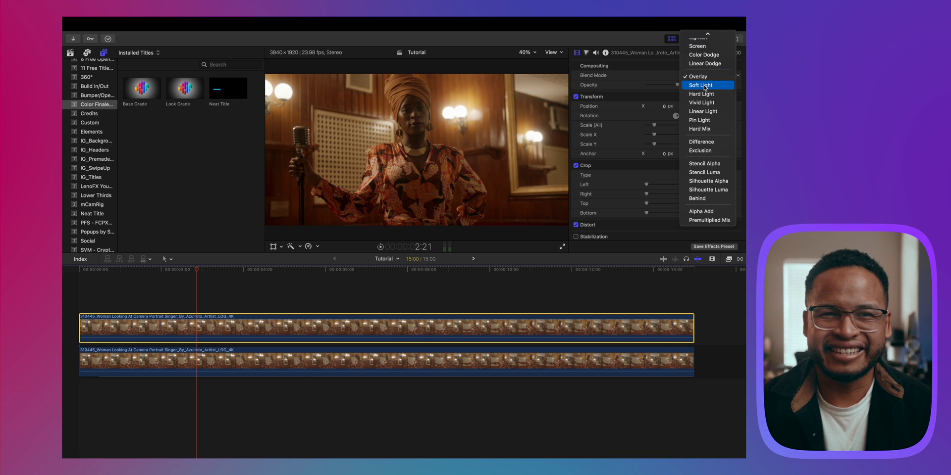
left_click(704, 86)
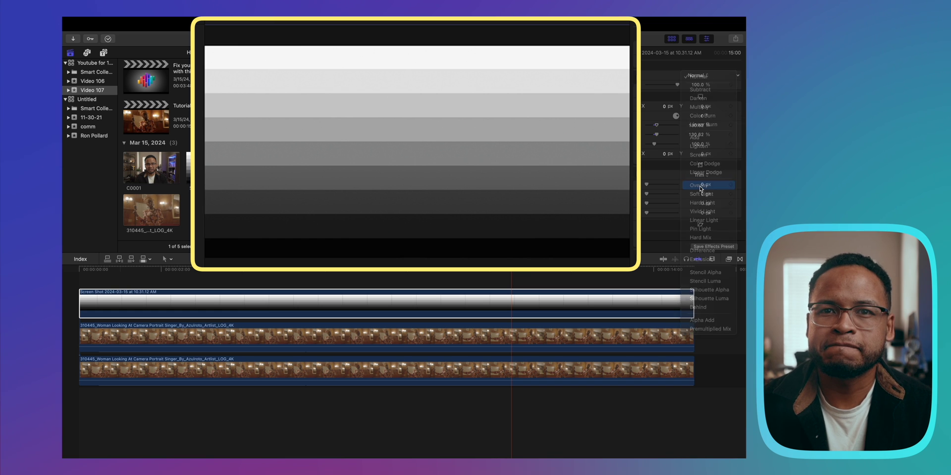
Step: Blend the gradient screenshot clip in Overlay and re-enable it over the singer footage
left_click(700, 186)
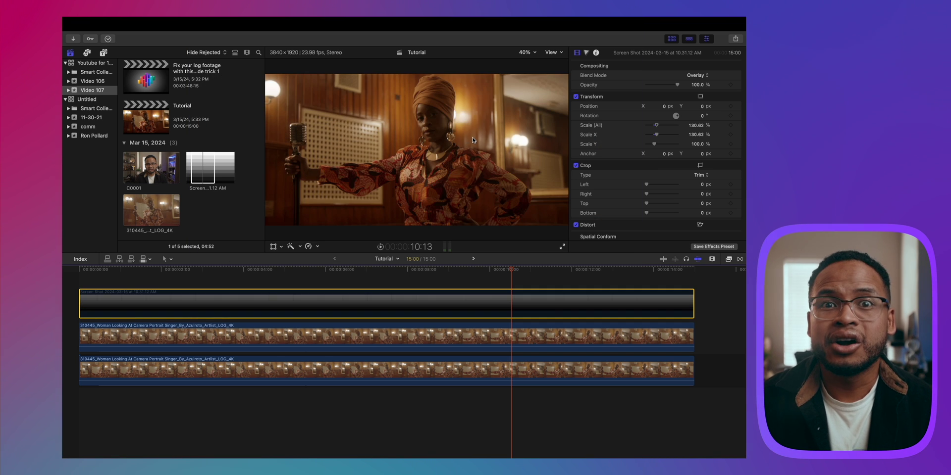
key("v")
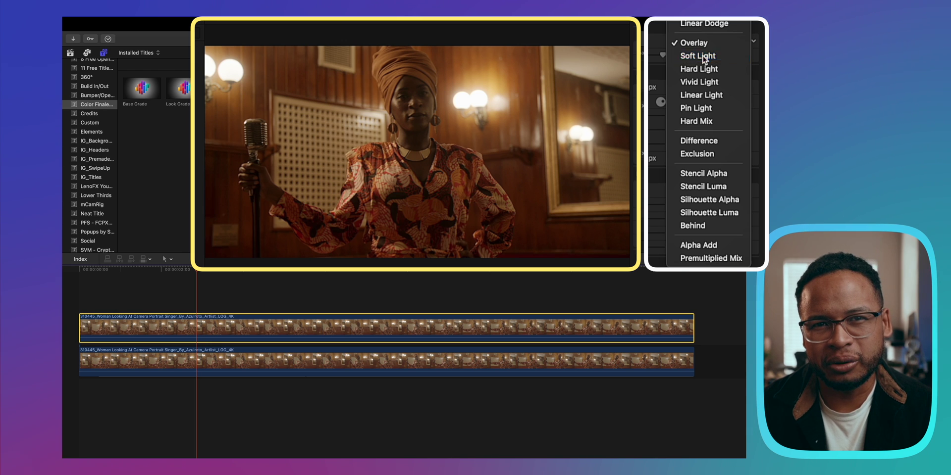
Step: Choose Soft Light from the upper clip's Blend Mode menu
left_click(704, 59)
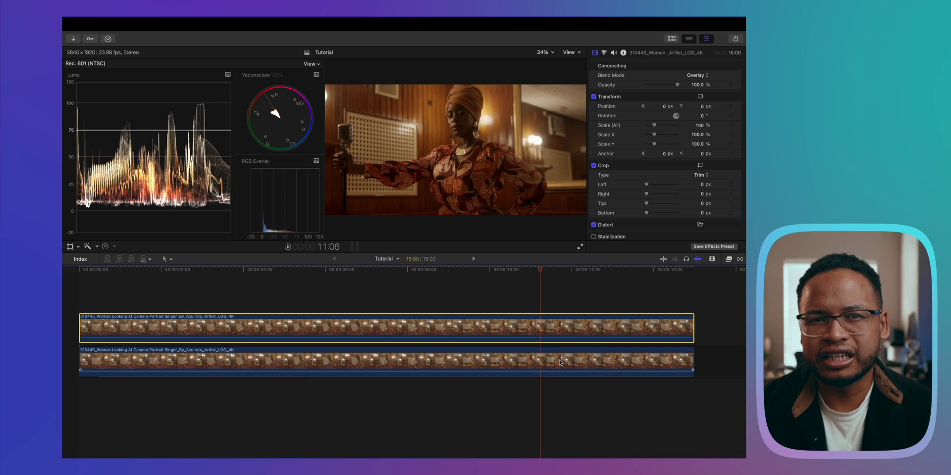
Step: Add Hue/Saturation Curves to the lower clip and pull down the sampled orange hue on HUE vs SAT
left_click(559, 362)
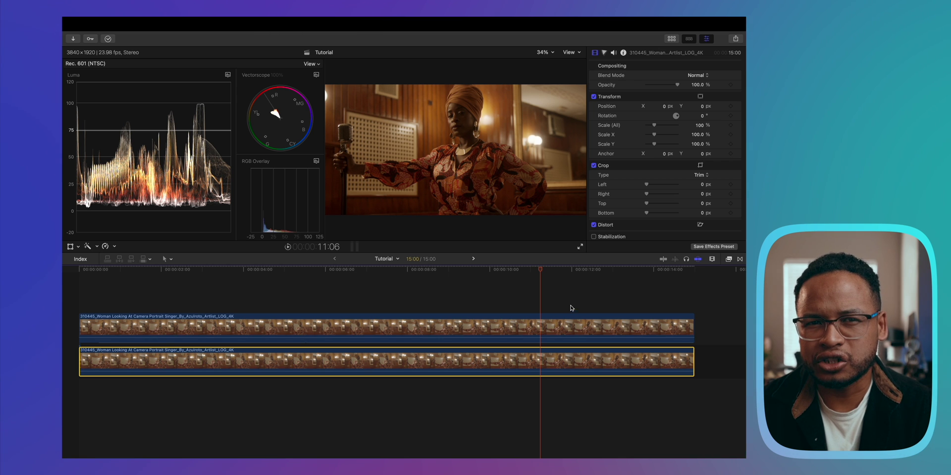
left_click(614, 33)
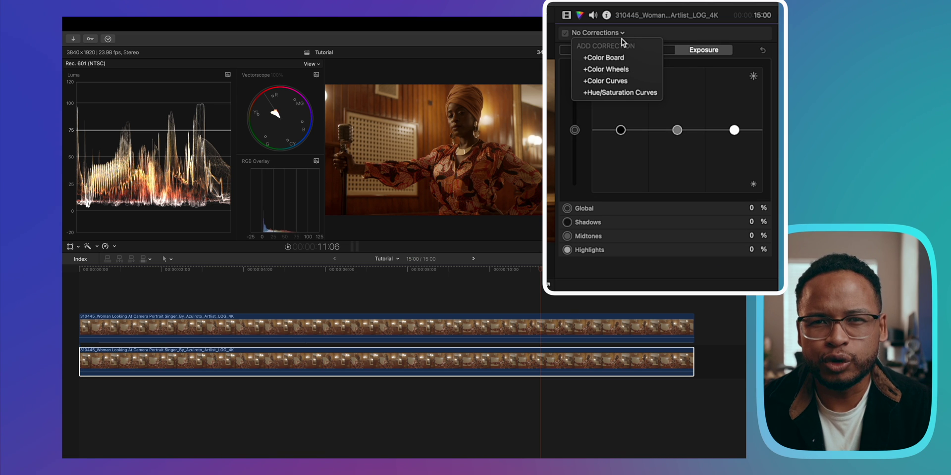
left_click(621, 93)
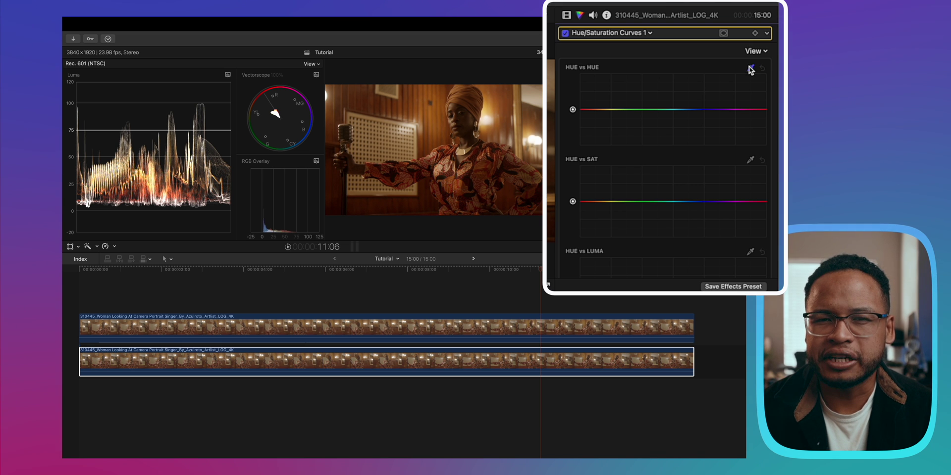
left_click(751, 68)
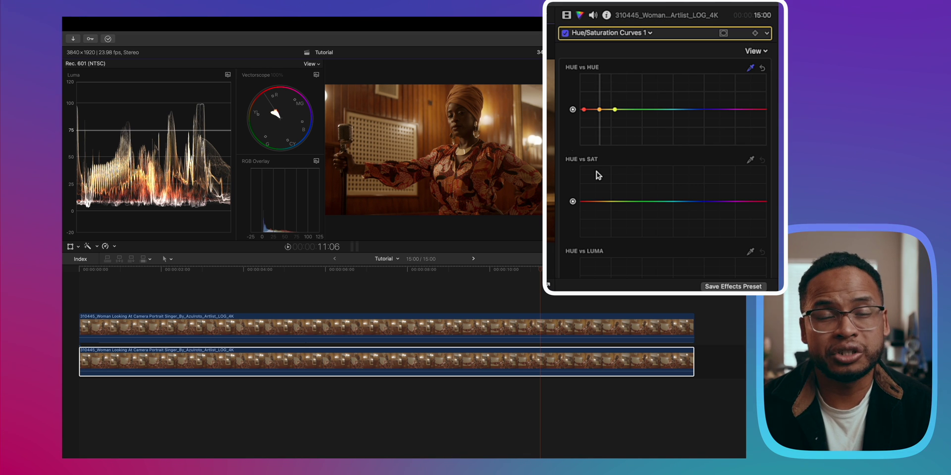
left_click(599, 202)
left_click_drag(599, 202, 595, 229)
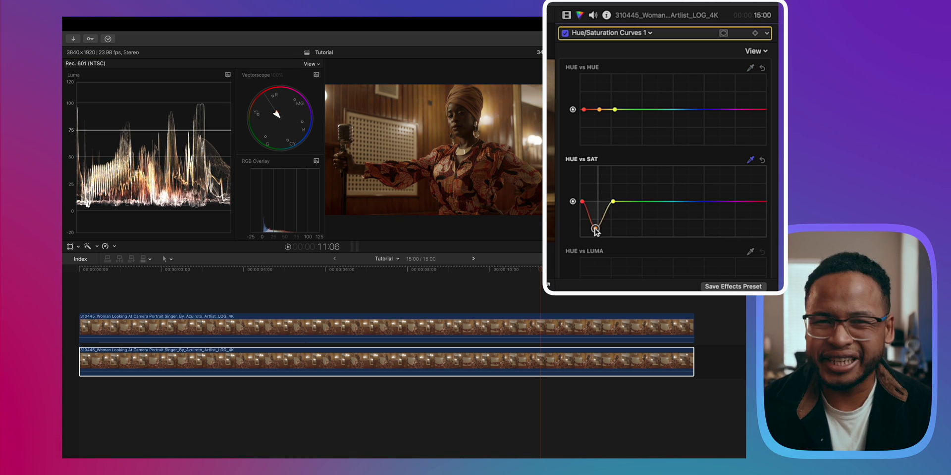
Step: Desaturate the darkest and brightest tones on the LUMA vs SAT curve
scroll(713, 206, "down", 5)
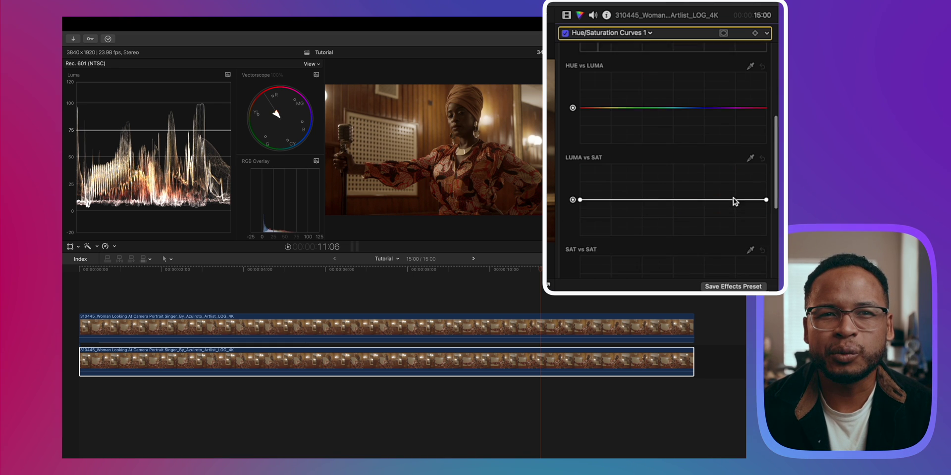
left_click_drag(580, 199, 581, 226)
left_click_drag(765, 191, 765, 214)
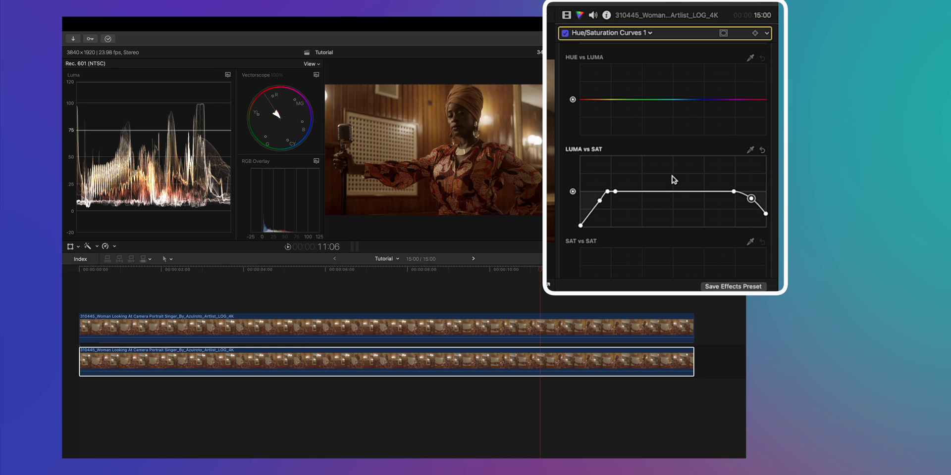
Step: Flatten the small bump on the HUE vs HUE curve
scroll(673, 179, "up", 3)
scroll(673, 179, "up", 2)
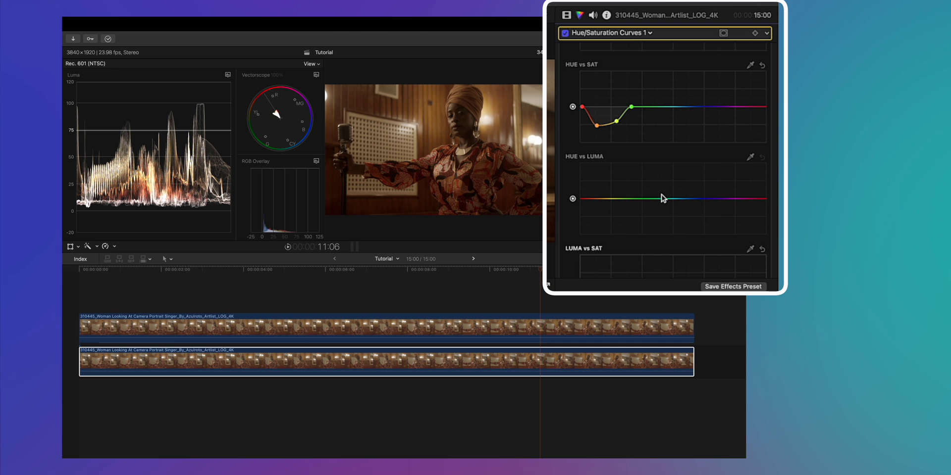
scroll(676, 184, "up", 2)
scroll(676, 185, "up", 3)
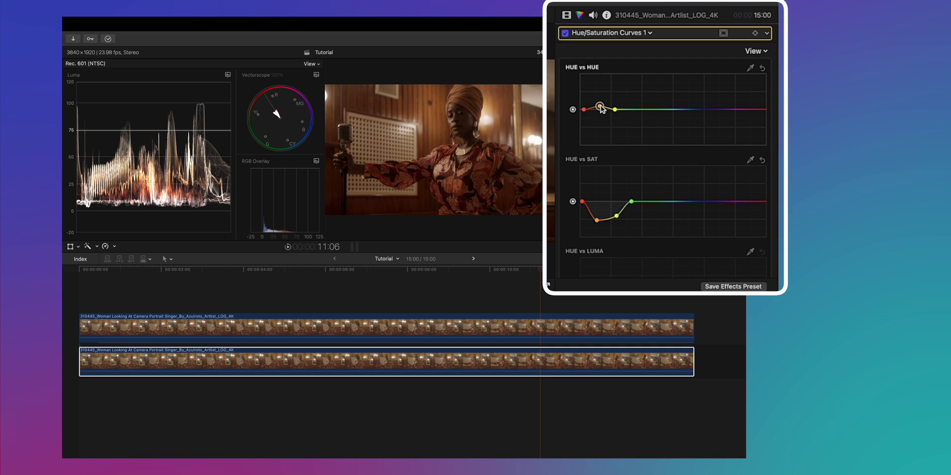
left_click_drag(601, 106, 600, 109)
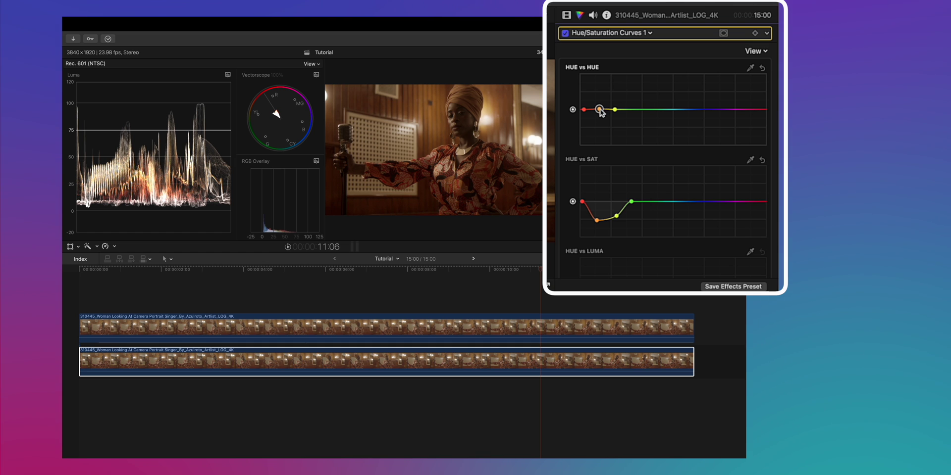
left_click(619, 32)
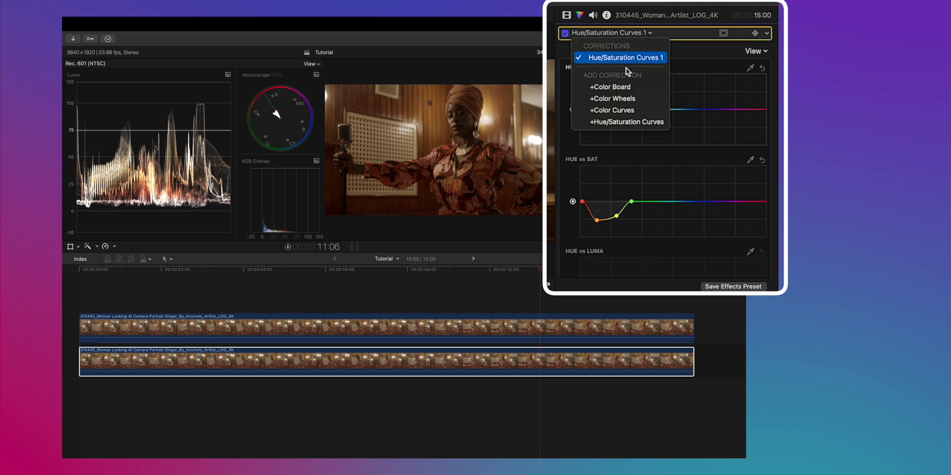
Step: Add Color Wheels, slightly darkening the highlights and nudging the shadow brightness
left_click(628, 97)
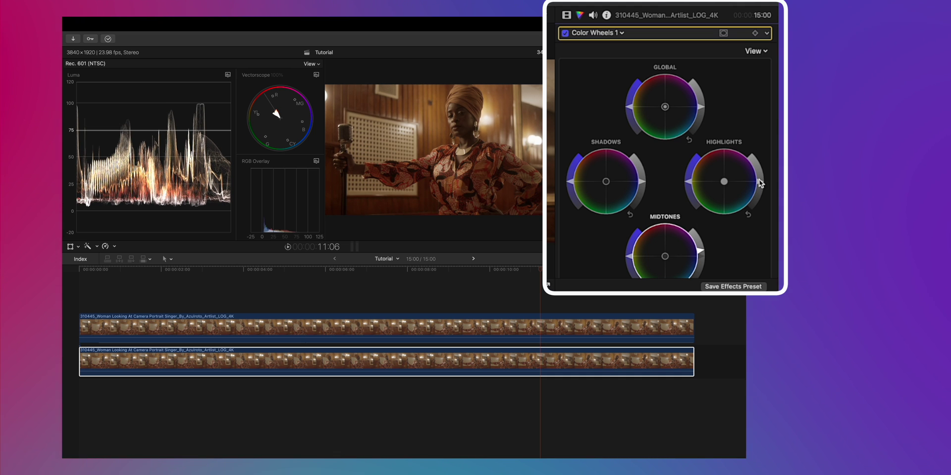
left_click_drag(760, 183, 758, 187)
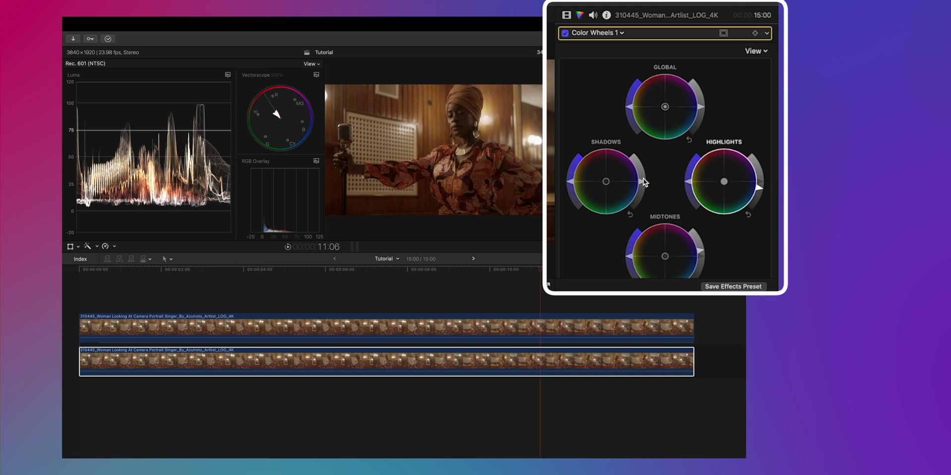
left_click_drag(644, 182, 644, 185)
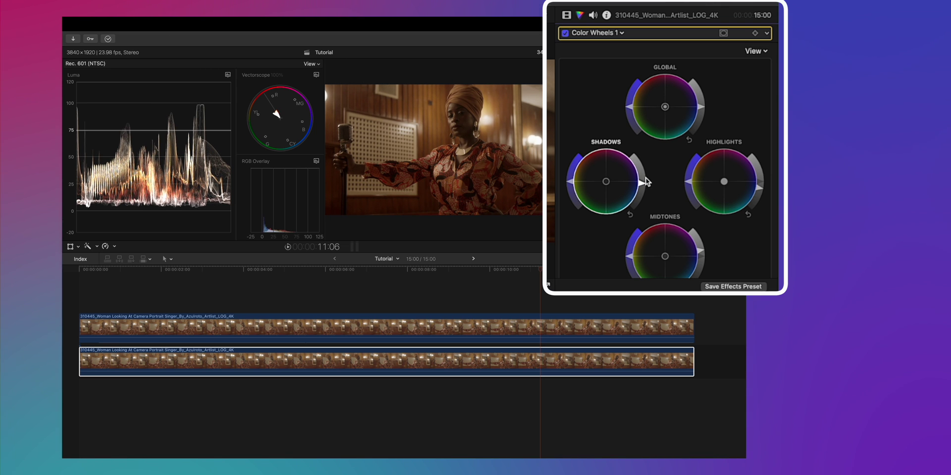
Step: Add Color Curves and lift the midtones with two points on the Luma curve
left_click(619, 33)
left_click(624, 121)
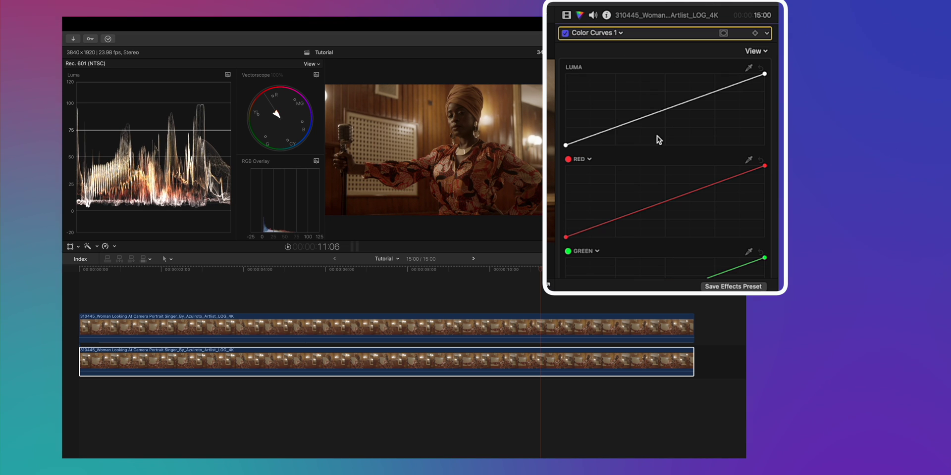
left_click_drag(658, 118, 662, 105)
left_click(618, 125)
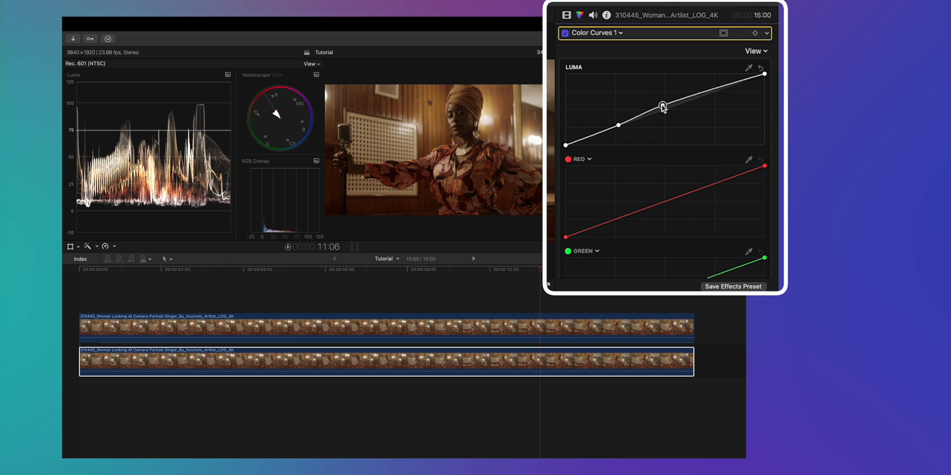
left_click_drag(662, 108, 662, 107)
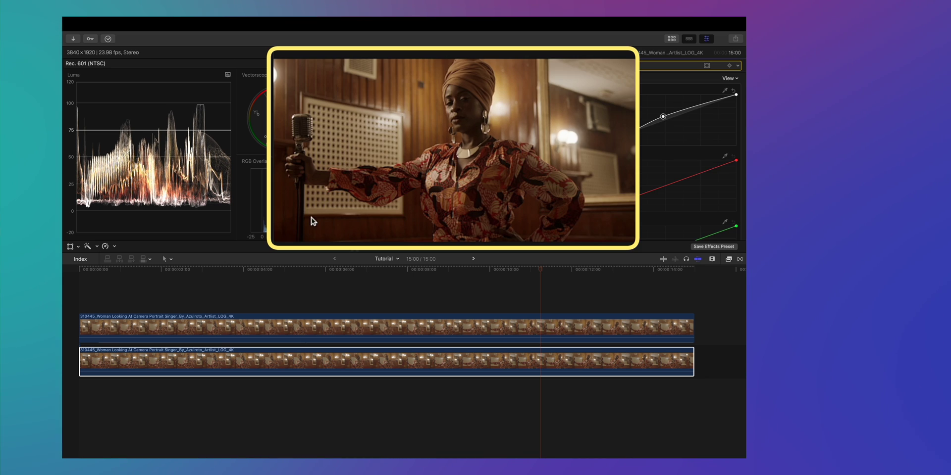
Step: Show the Video inspector listing Hue/Saturation Curves 1, Color Wheels 1 and Color Curves 1 under Effects
left_click(584, 52)
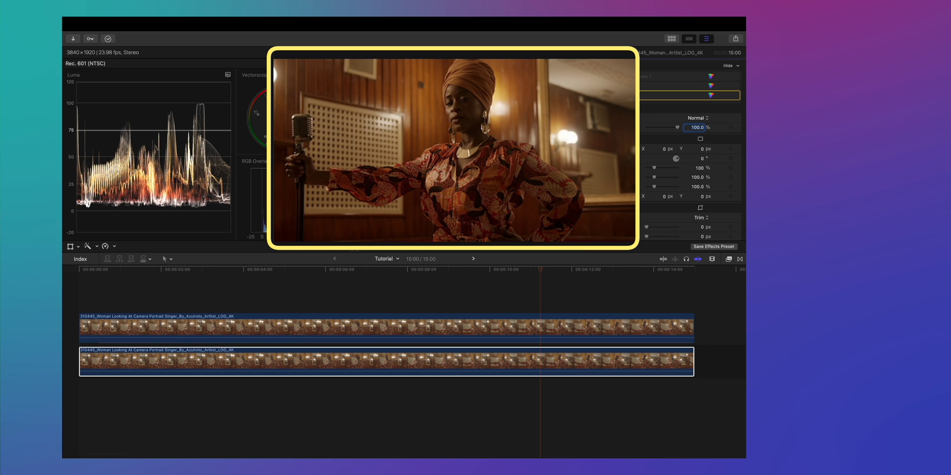